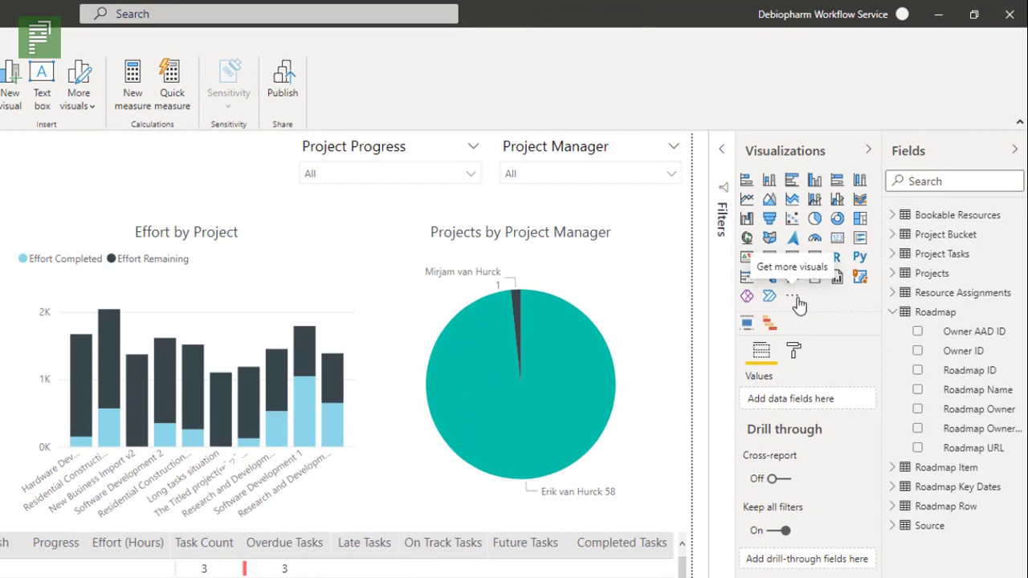
- Open Get more visuals from the Visualizations pane's options menu to browse the marketplace
left_click(795, 297)
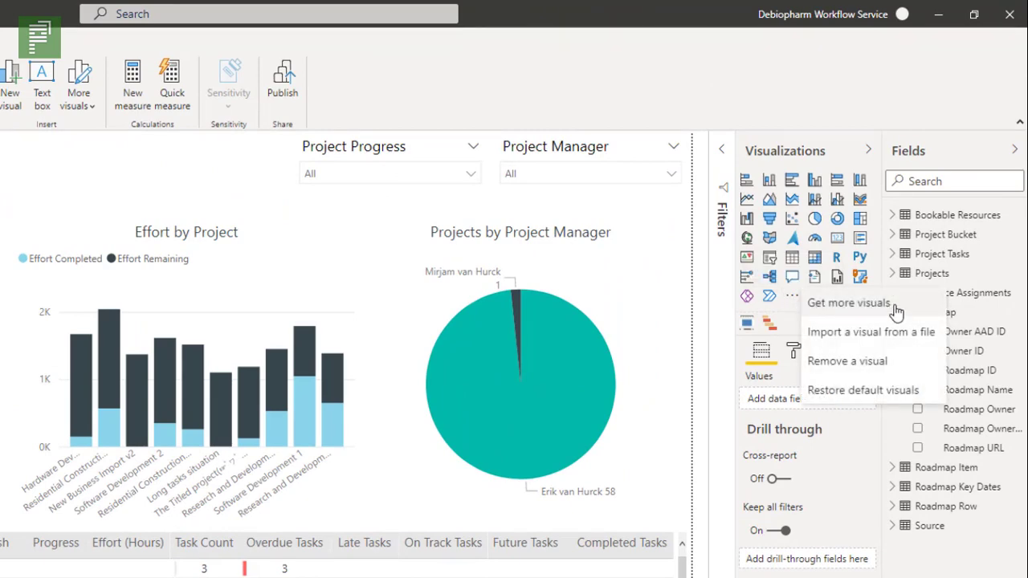
left_click(893, 308)
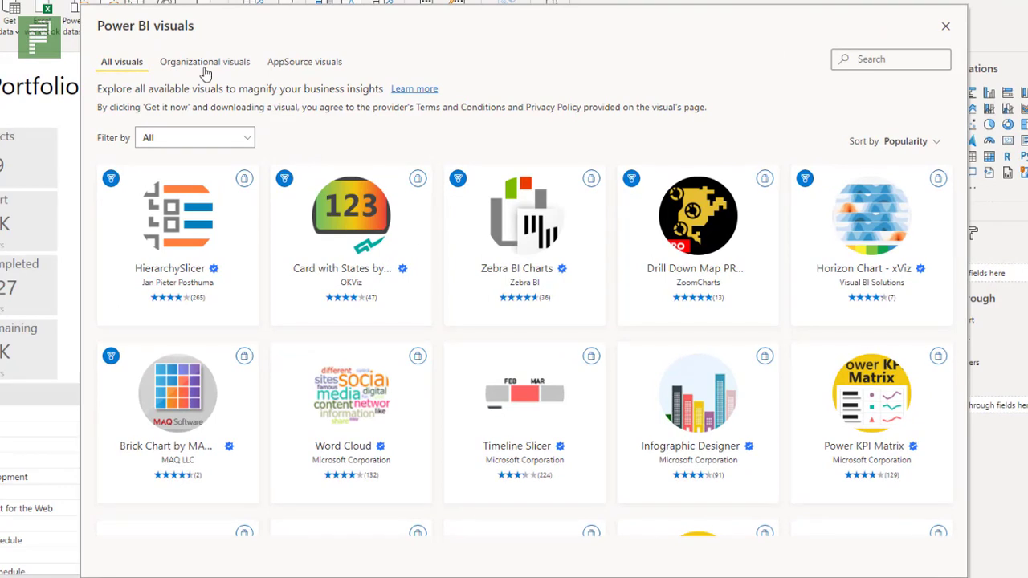
left_click(206, 63)
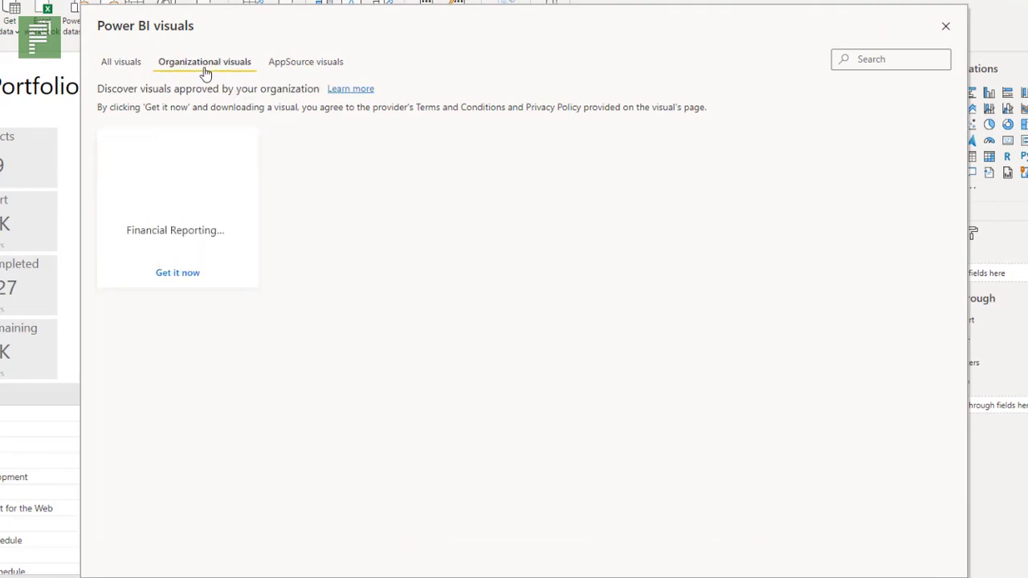
left_click(305, 64)
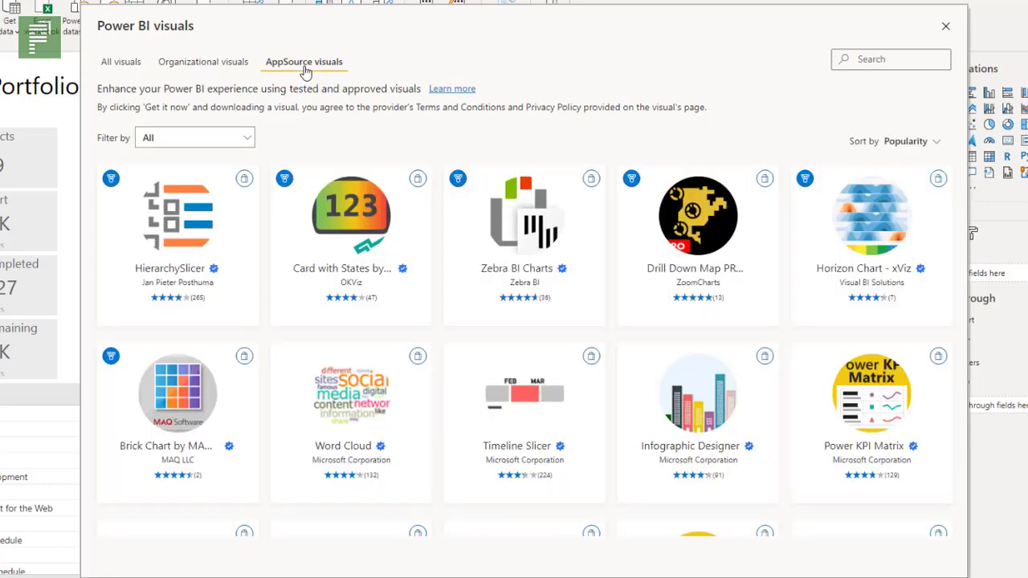
left_click(249, 71)
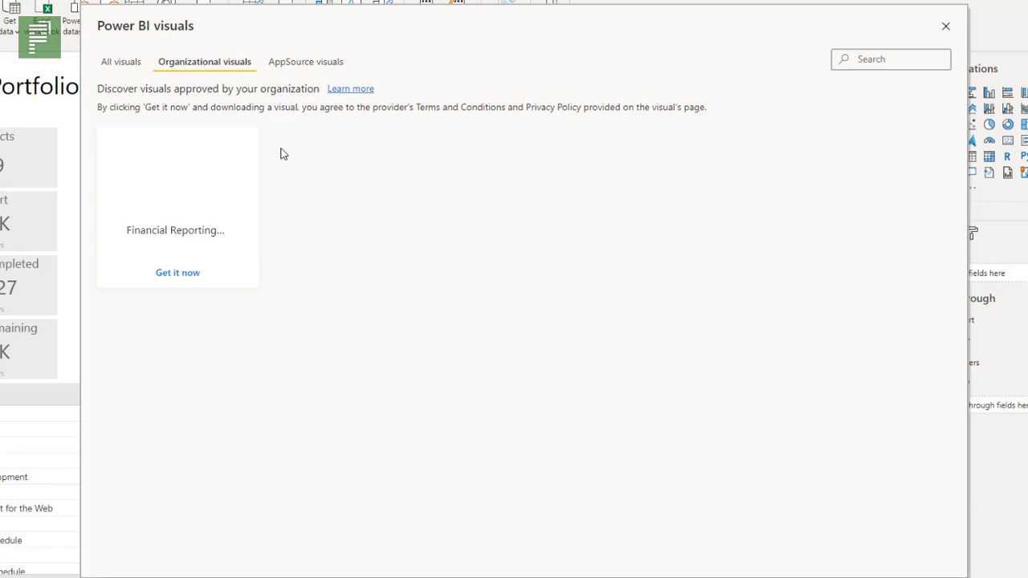
left_click(277, 68)
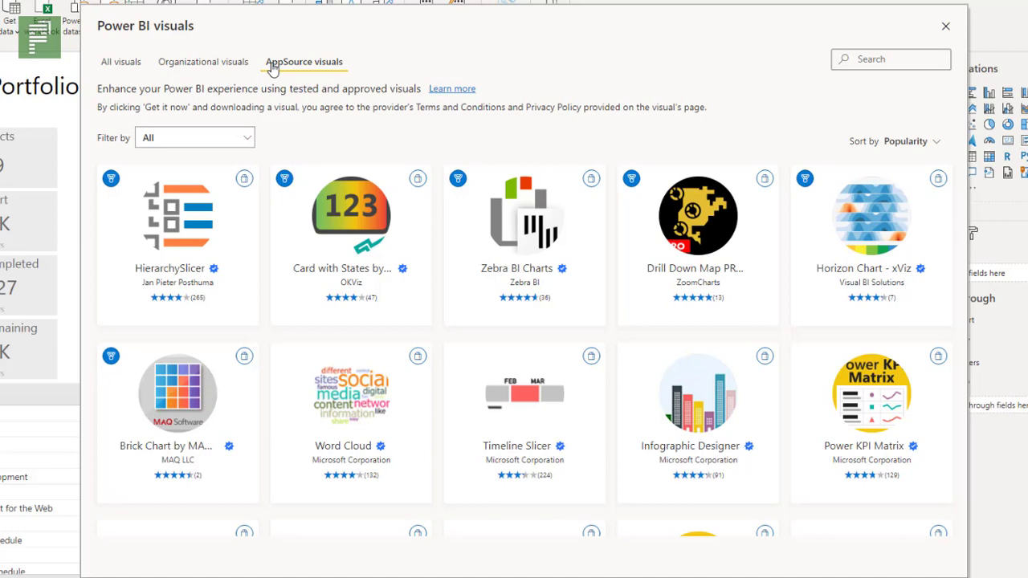
left_click(231, 64)
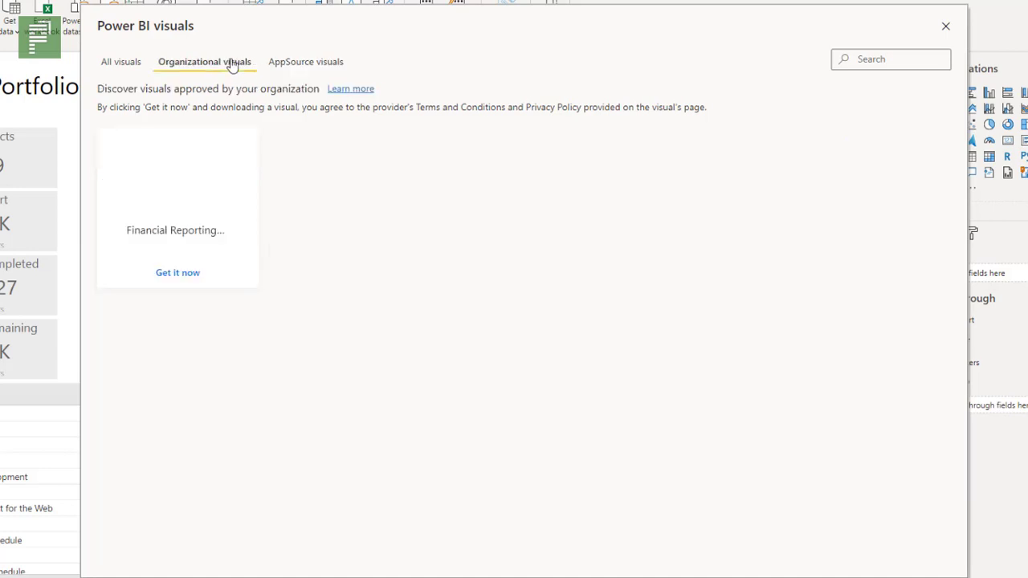
left_click(128, 69)
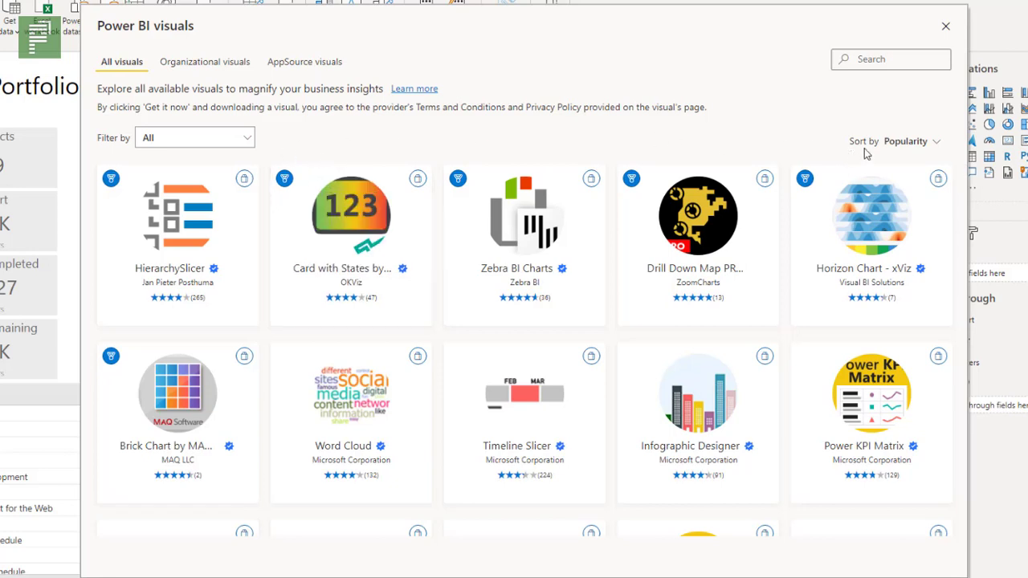
- Sort the marketplace visuals by Updated so the most recently updated appear first
left_click(904, 143)
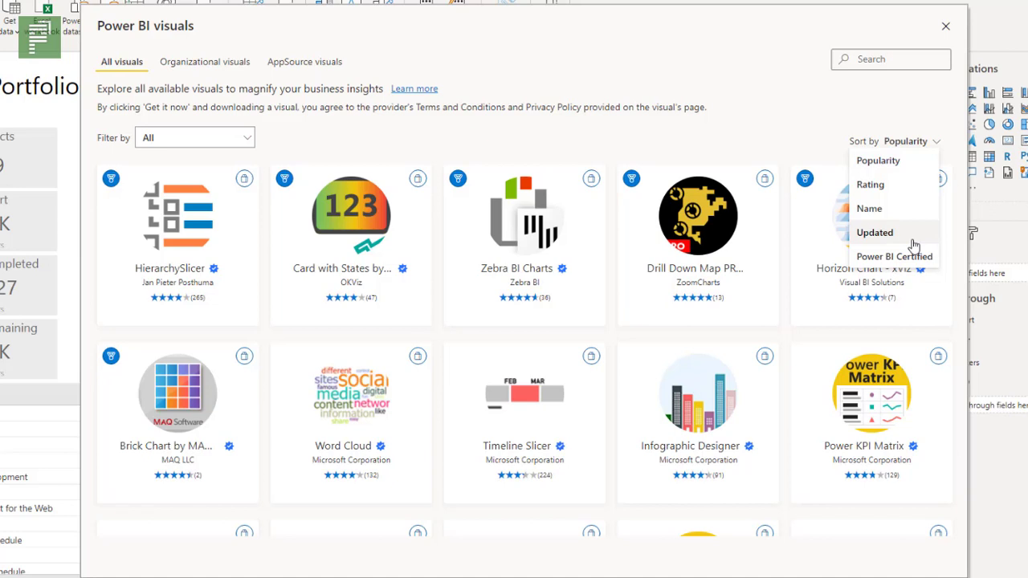
left_click(913, 239)
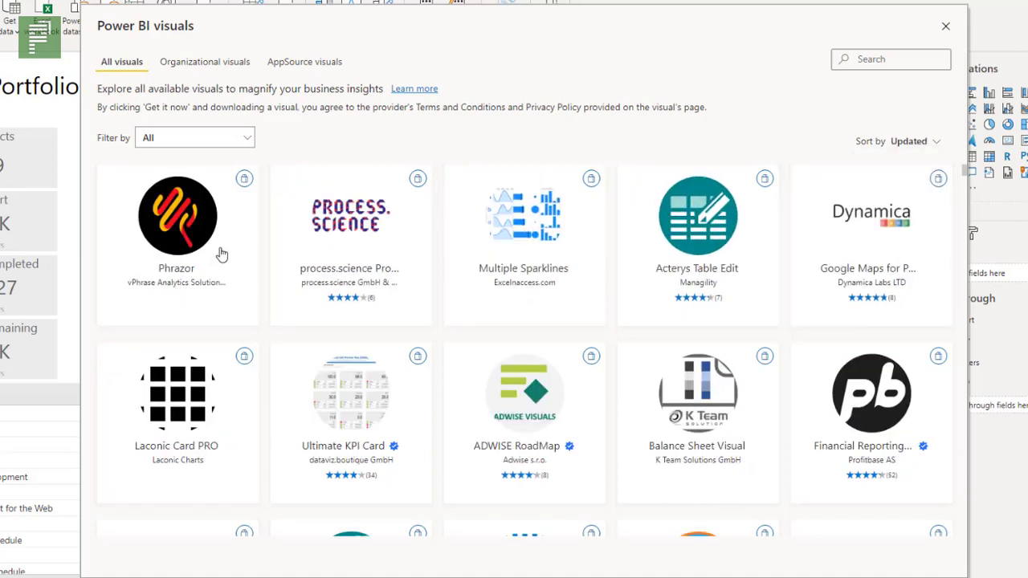
- Inspect the Phrazor visual's details page, including its last updated date, then return to the gallery
mouse_move(218, 254)
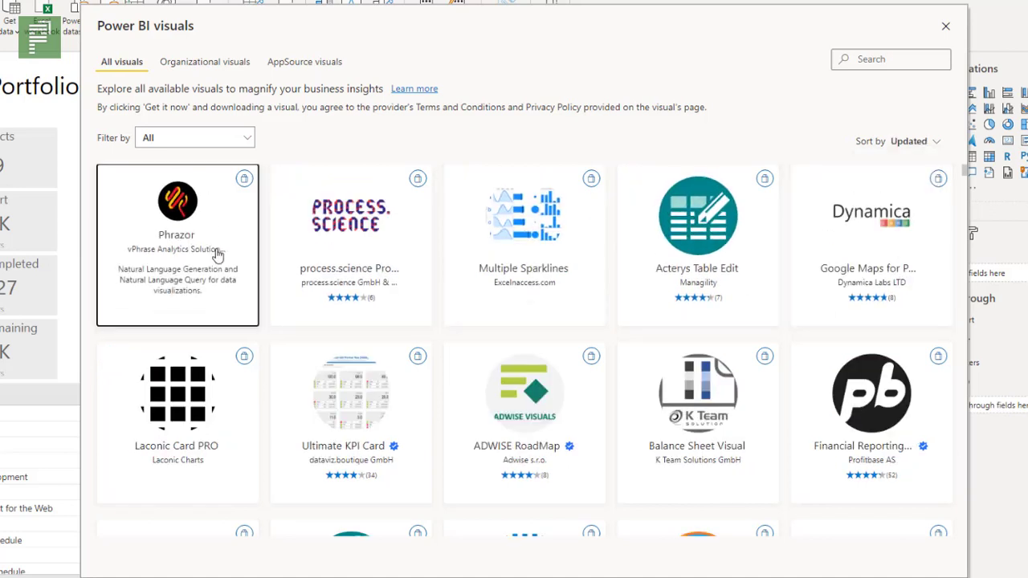
left_click(217, 253)
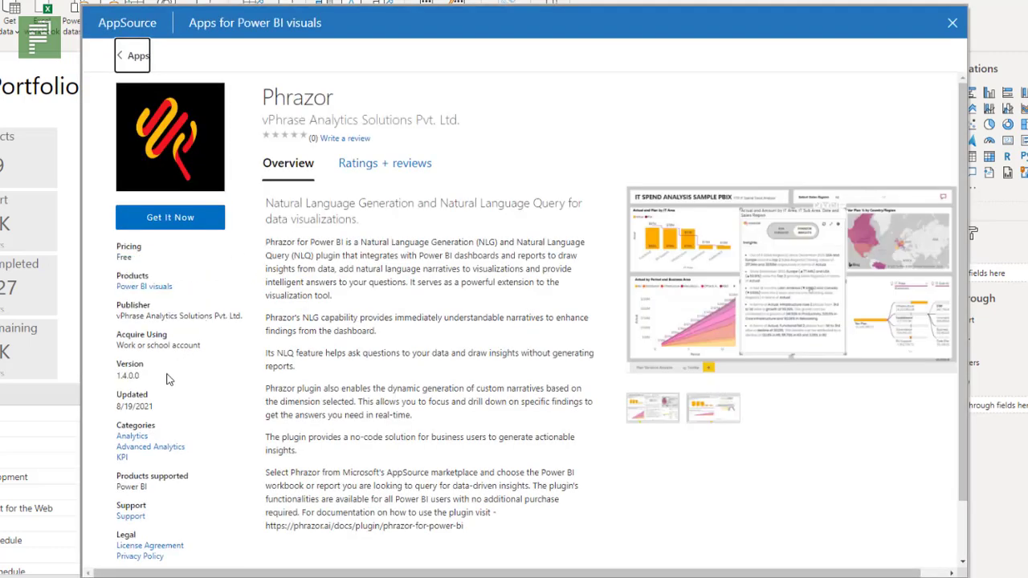
left_click_drag(154, 407, 121, 406)
key("ctrl+a")
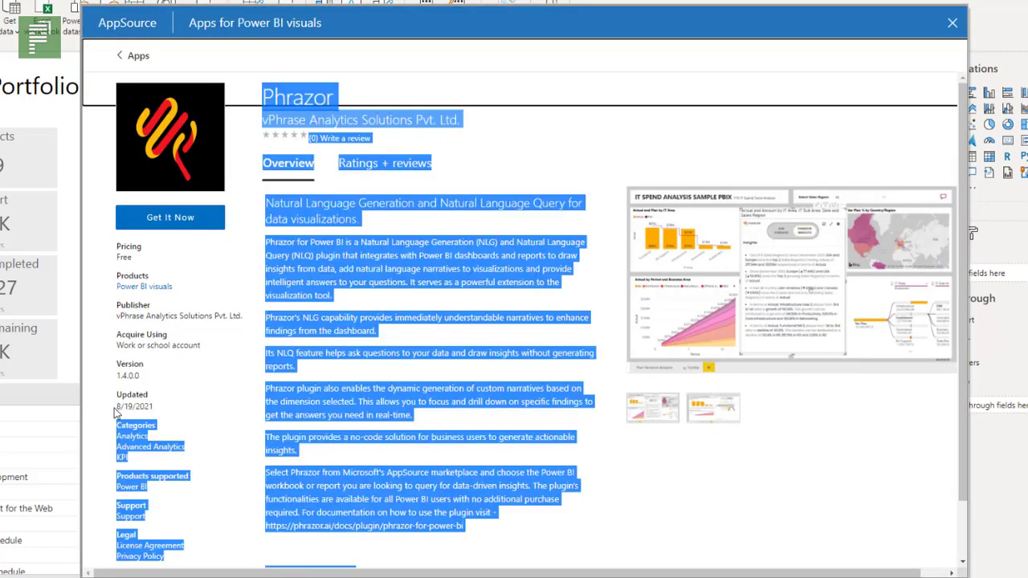
left_click(120, 406)
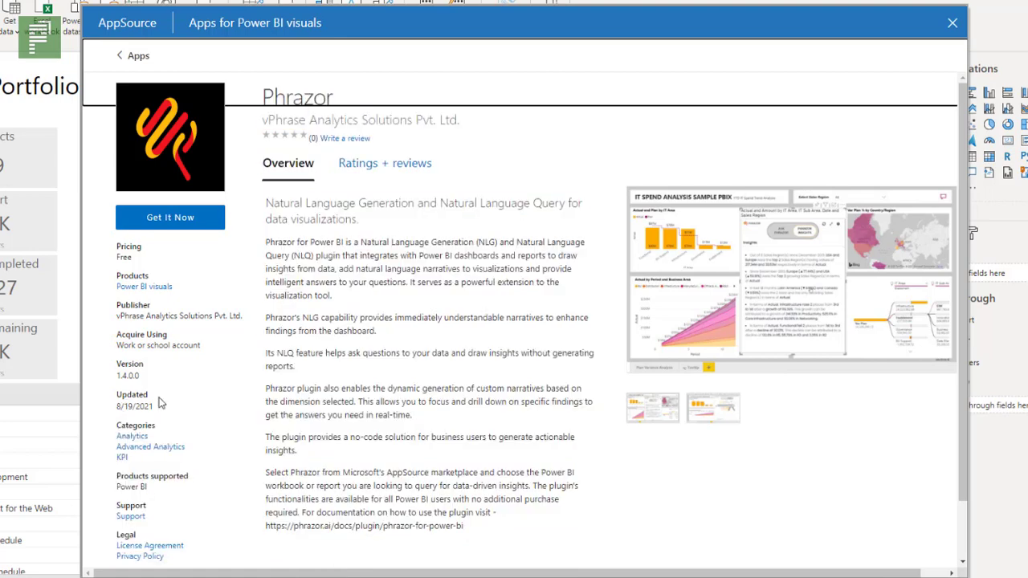
left_click(133, 56)
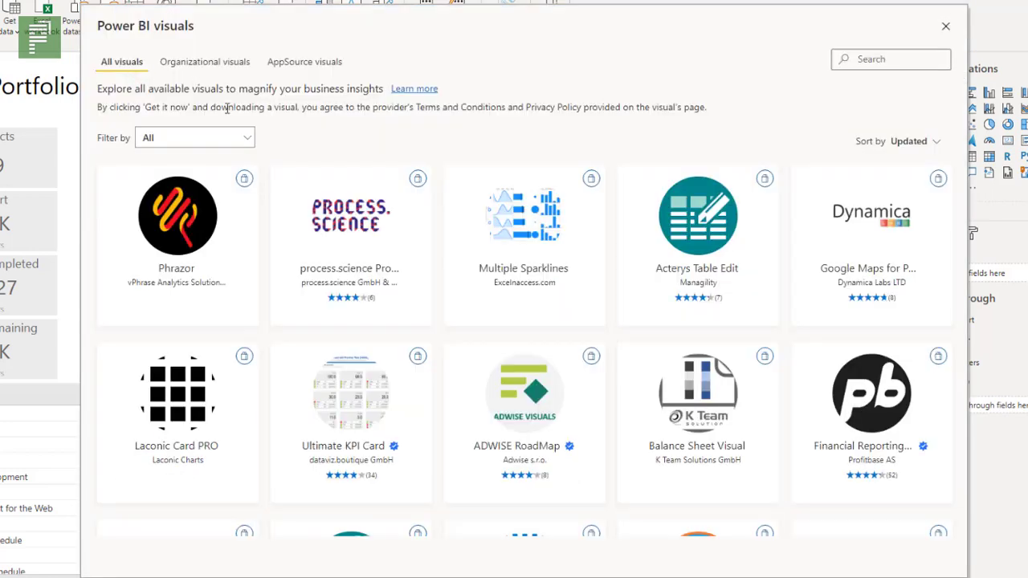
left_click(903, 149)
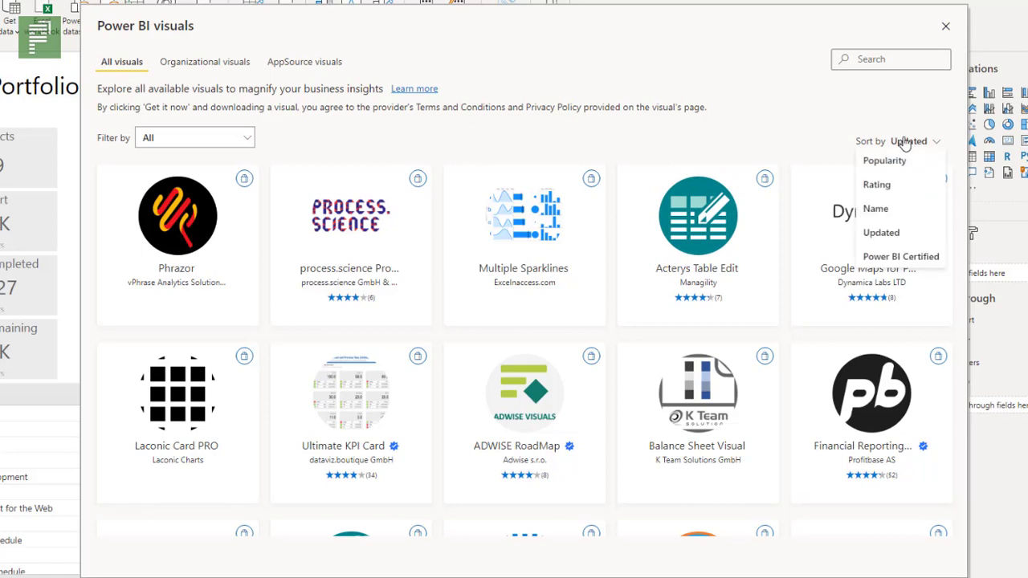
- Re-sort the visuals by Popularity and browse the Filter by category list
left_click(884, 161)
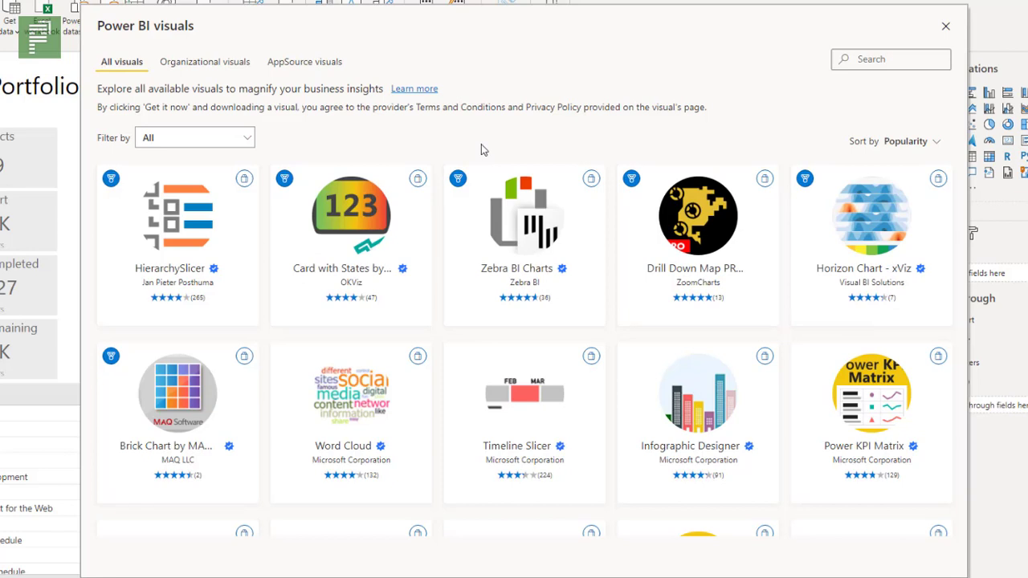
left_click(250, 140)
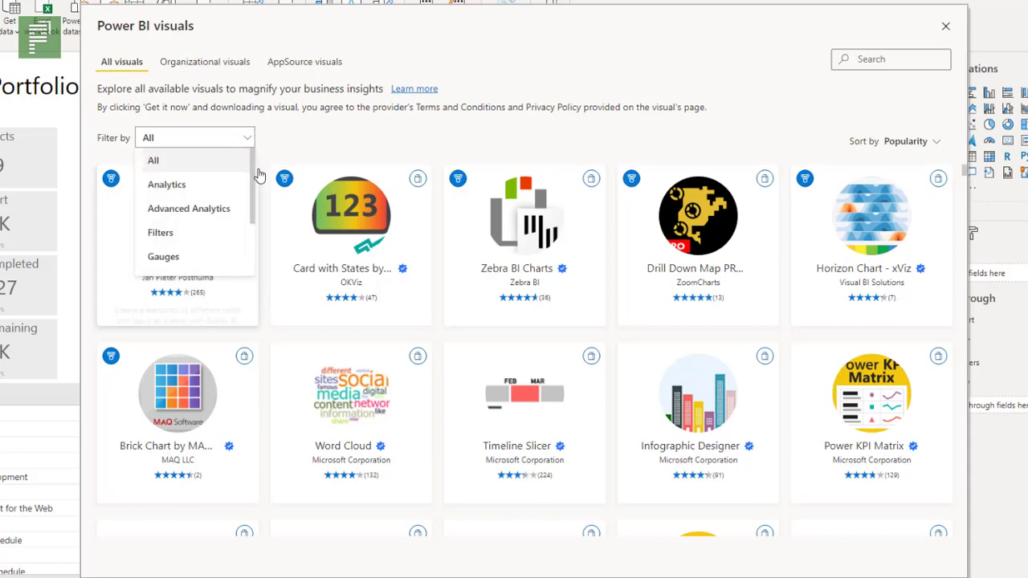
scroll(252, 176, "down", 4)
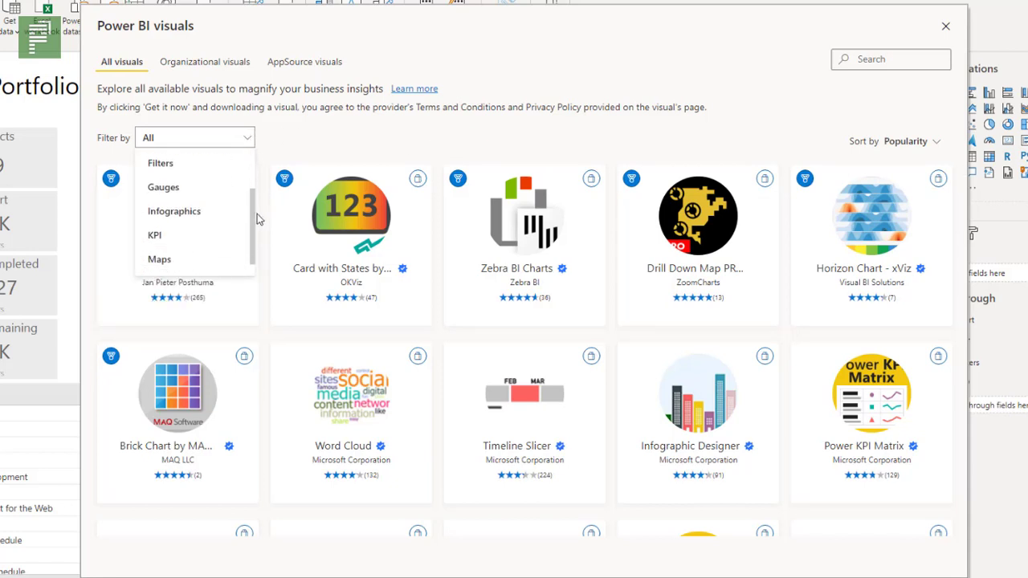
scroll(257, 209, "up", 1)
scroll(249, 167, "up", 3)
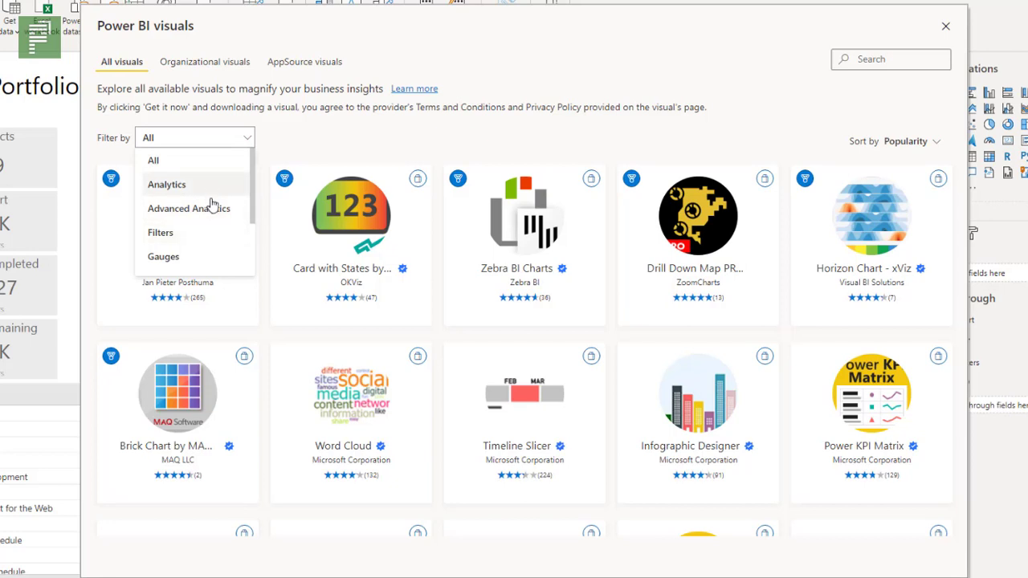
scroll(200, 237, "down", 1)
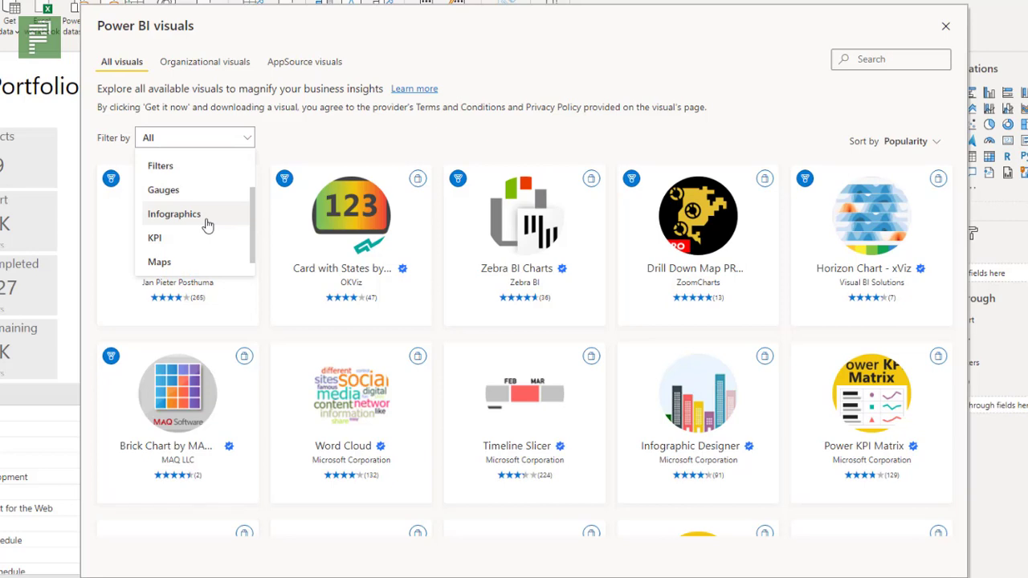
scroll(188, 248, "down", 1)
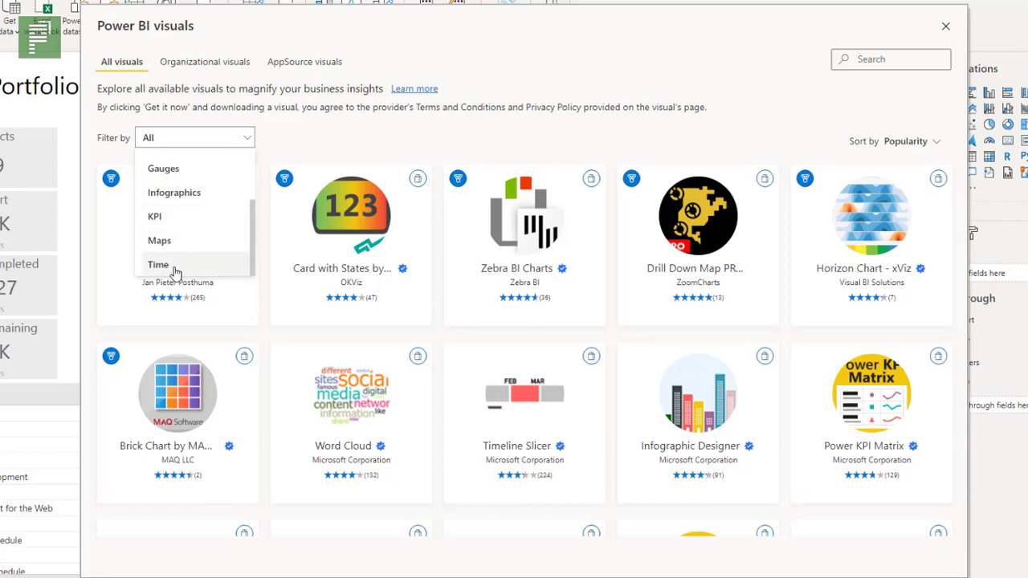
- Filter the gallery to Time category visuals and scroll through the results
left_click(176, 266)
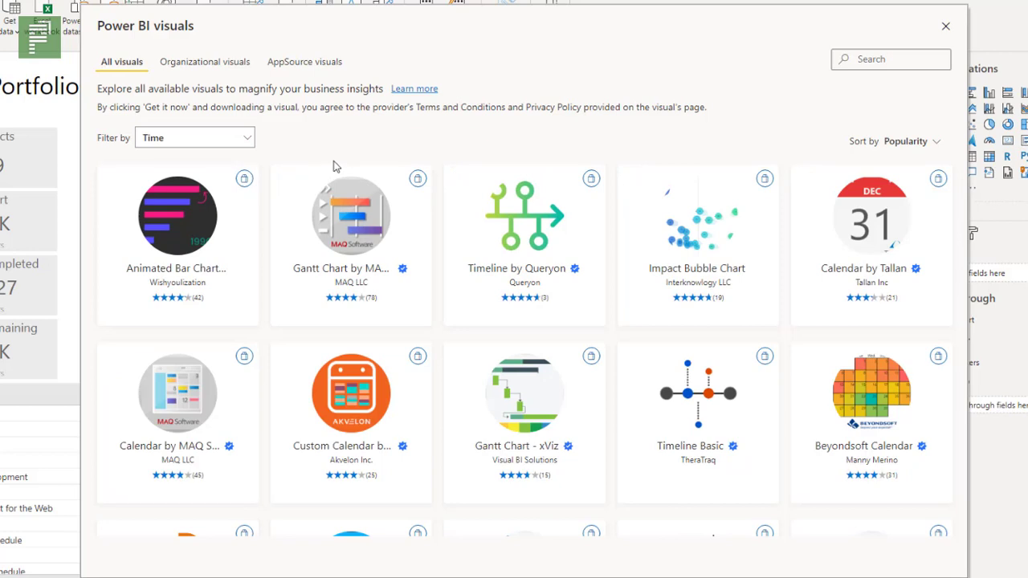
mouse_move(202, 268)
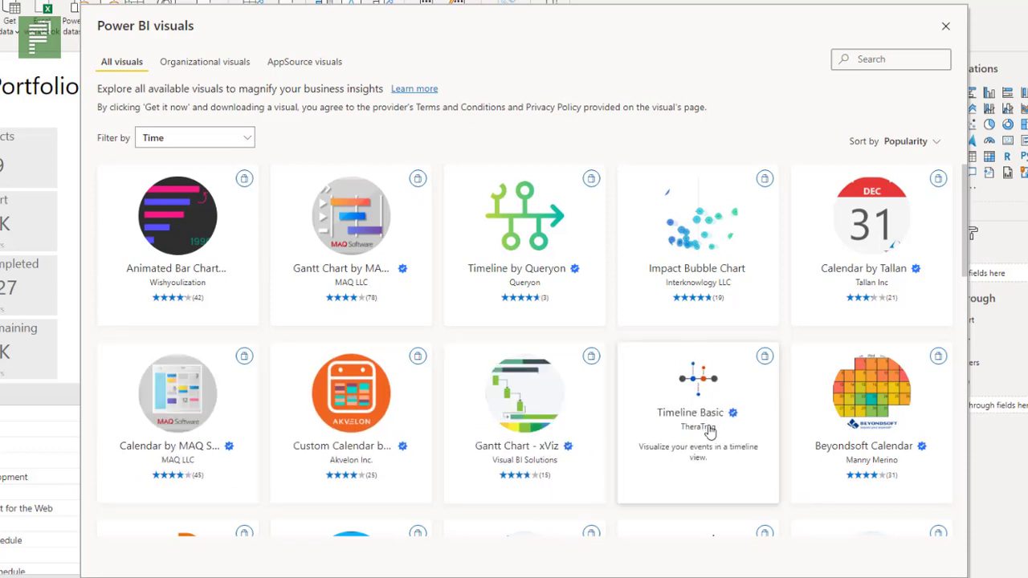
scroll(703, 432, "down", 1)
scroll(698, 426, "down", 3)
scroll(686, 418, "down", 1)
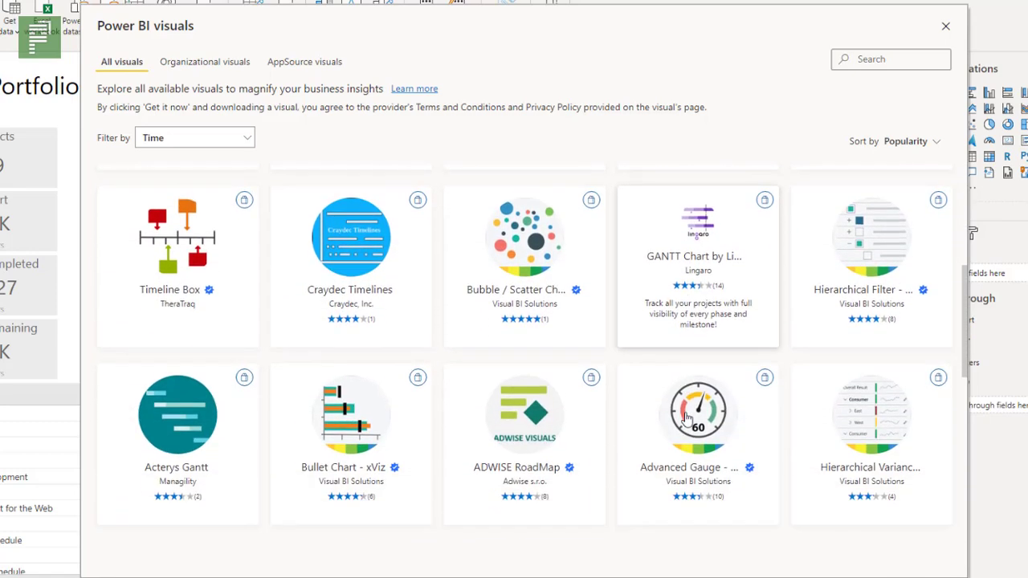
scroll(683, 418, "up", 5)
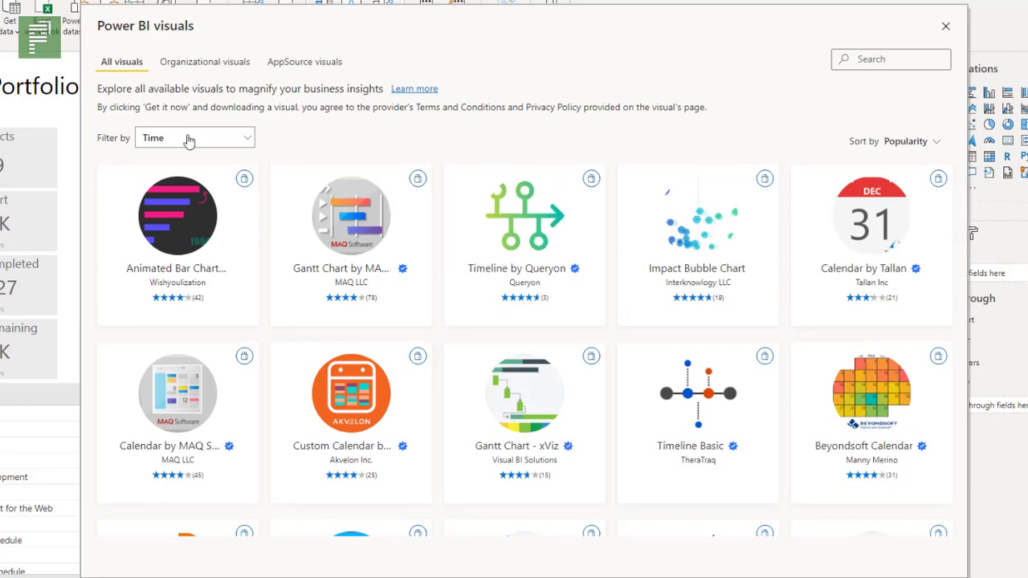
- Switch the category filter to Maps, then back to All categories
left_click(188, 138)
scroll(170, 252, "down", 2)
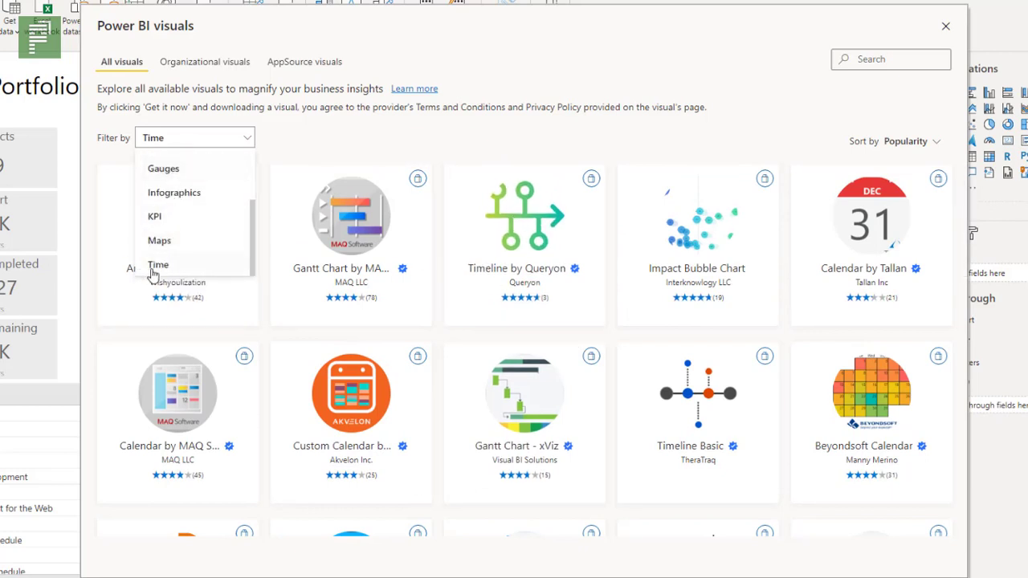
left_click(160, 240)
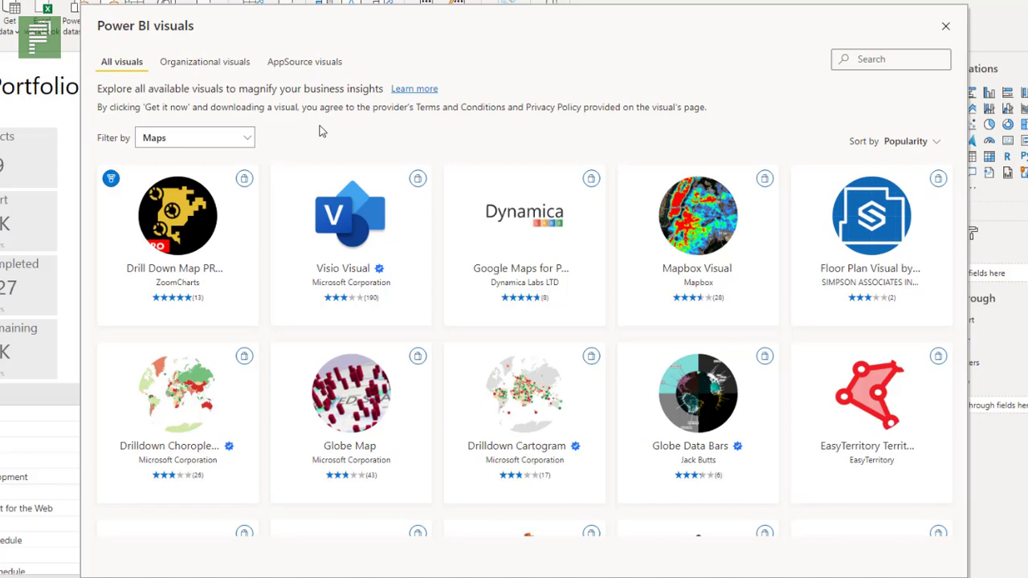
left_click(251, 137)
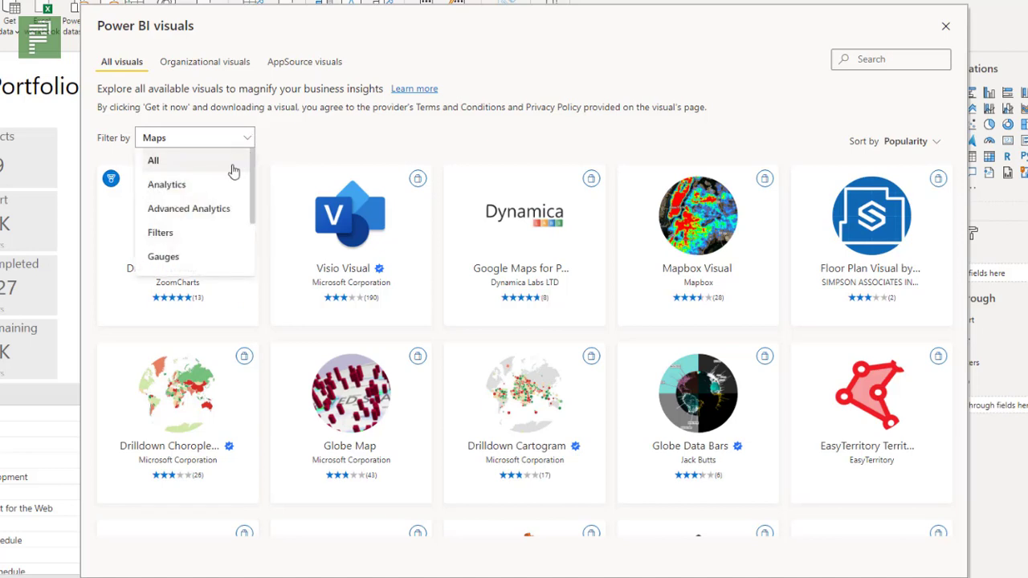
left_click(170, 164)
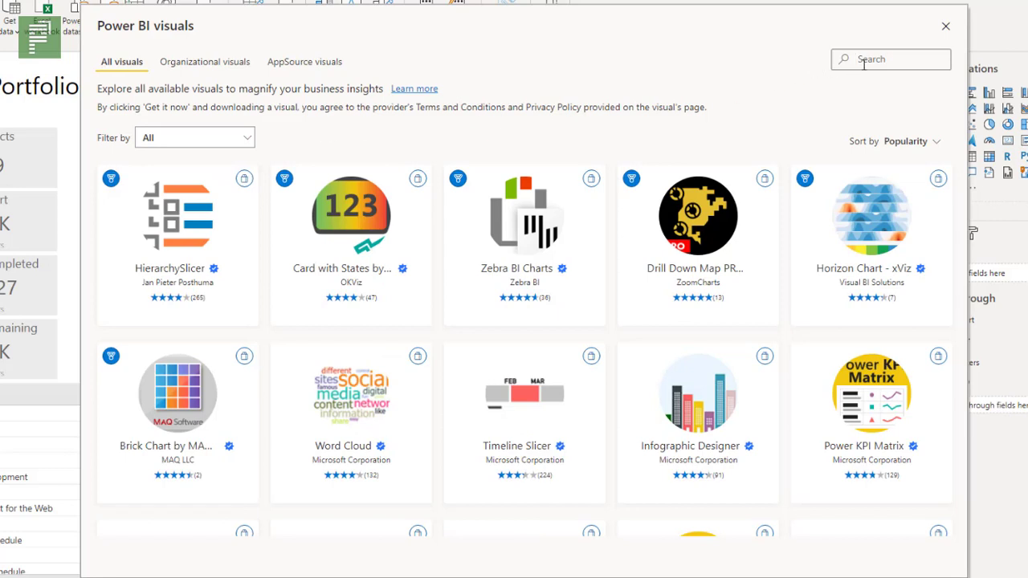
type("maq")
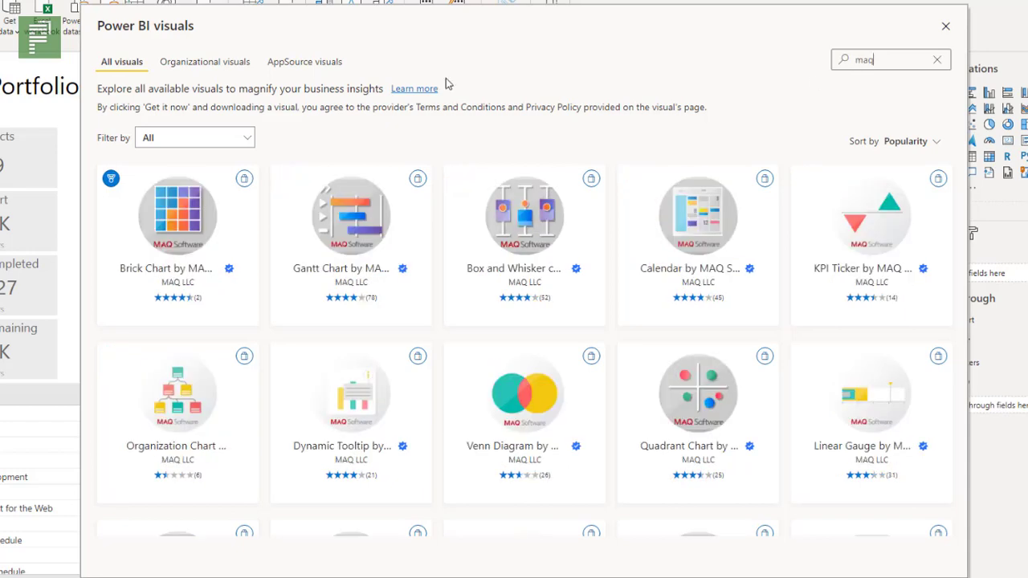
mouse_move(354, 291)
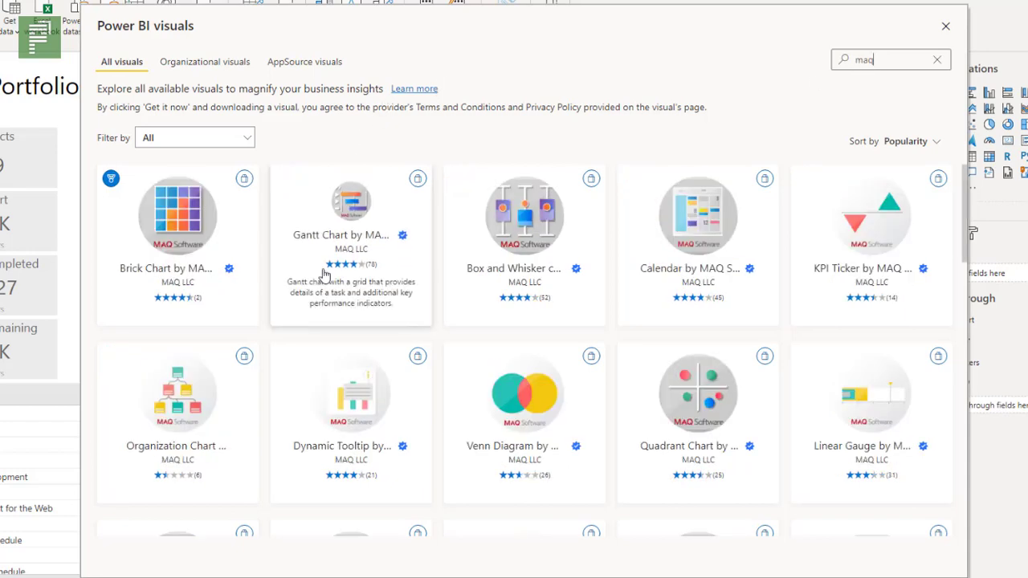
scroll(362, 299, "down", 1)
scroll(361, 299, "down", 2)
scroll(439, 146, "up", 2)
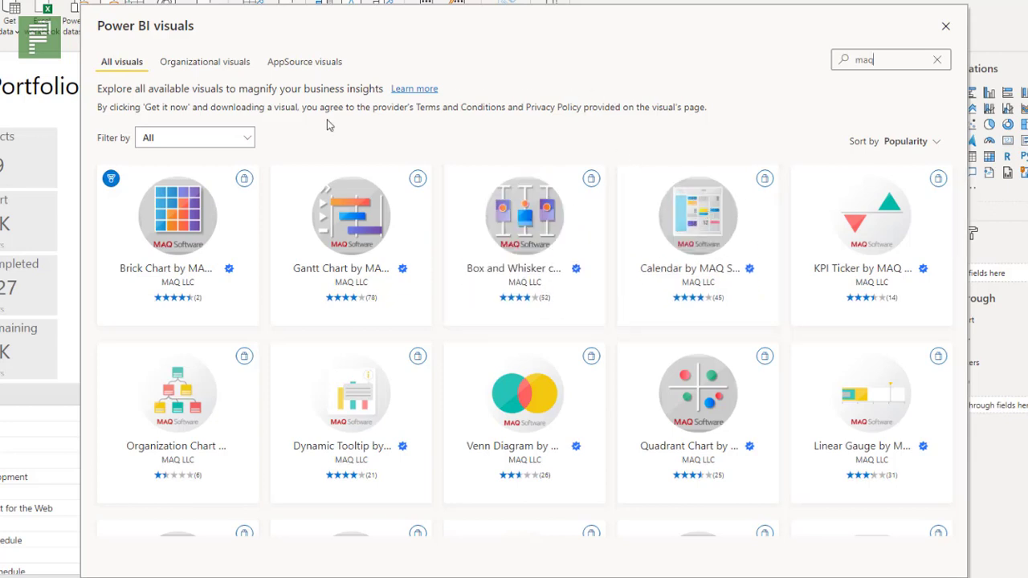
mouse_move(204, 166)
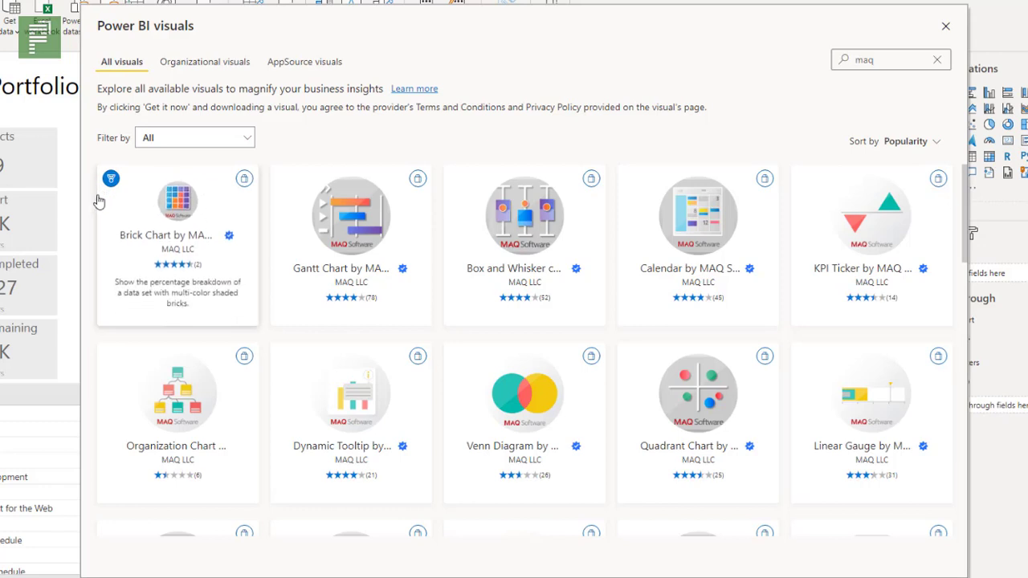
mouse_move(377, 232)
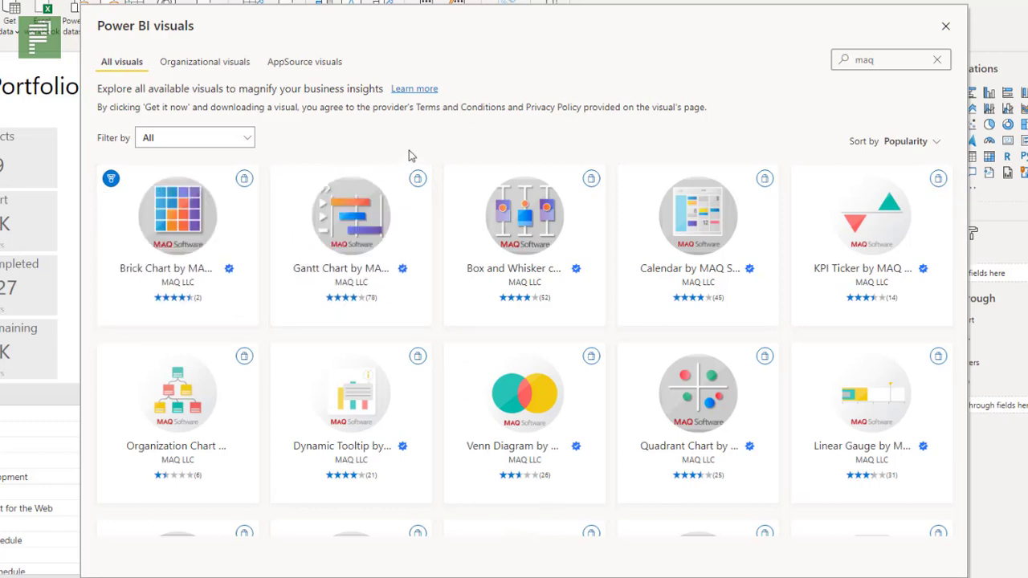
left_click_drag(874, 62, 856, 59)
- Search the gallery for Chiclet Slicer, trying 'chicle' and 'chick' before shortening the term
type("chicle")
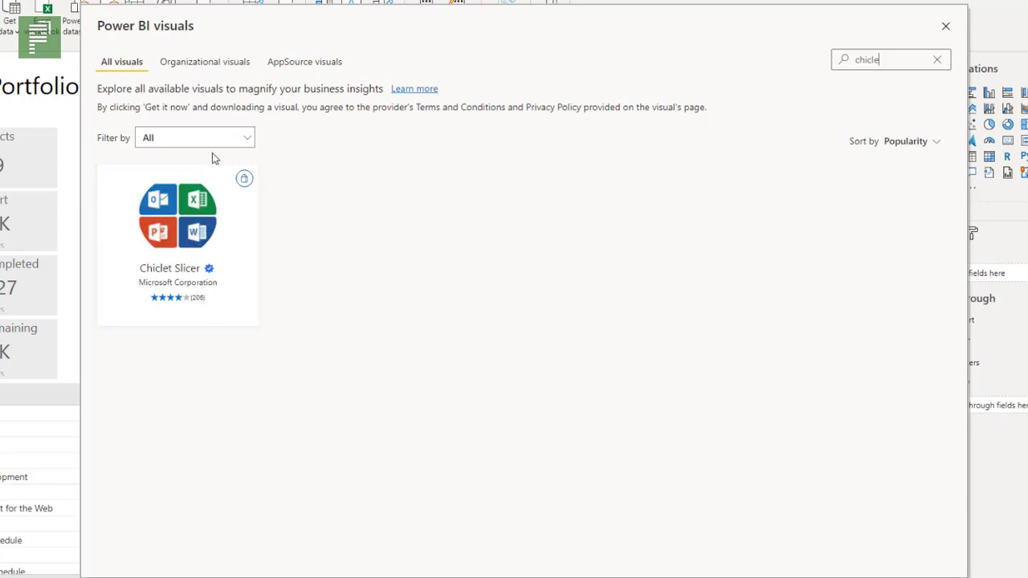
key("ctrl+a")
key("BackSpace")
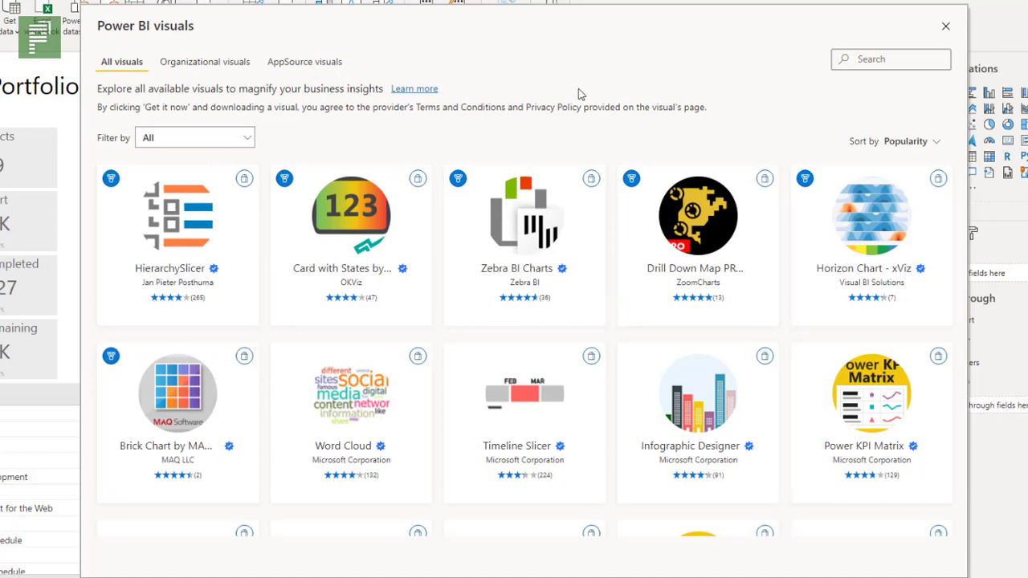
type("chick")
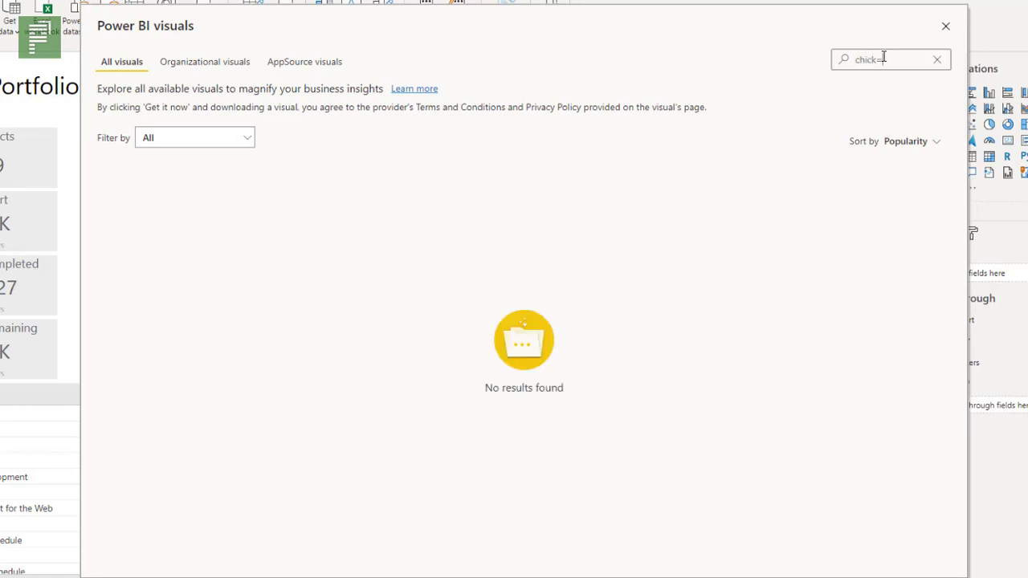
key("BackSpace")
key("BackSpace")
key("BackSpace")
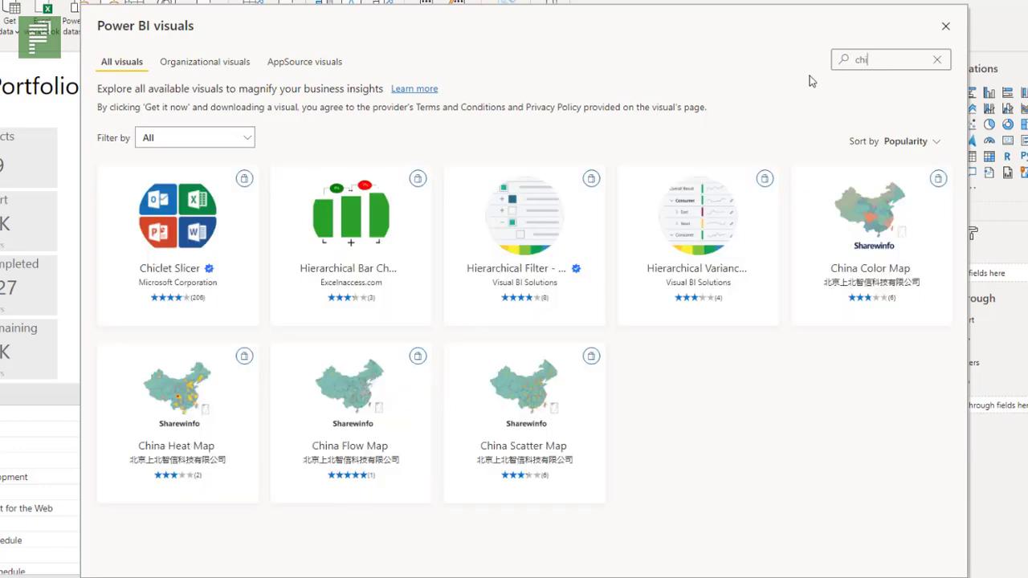
- Open Chiclet Slicer's details and import it into the report with Get It Now
left_click(136, 239)
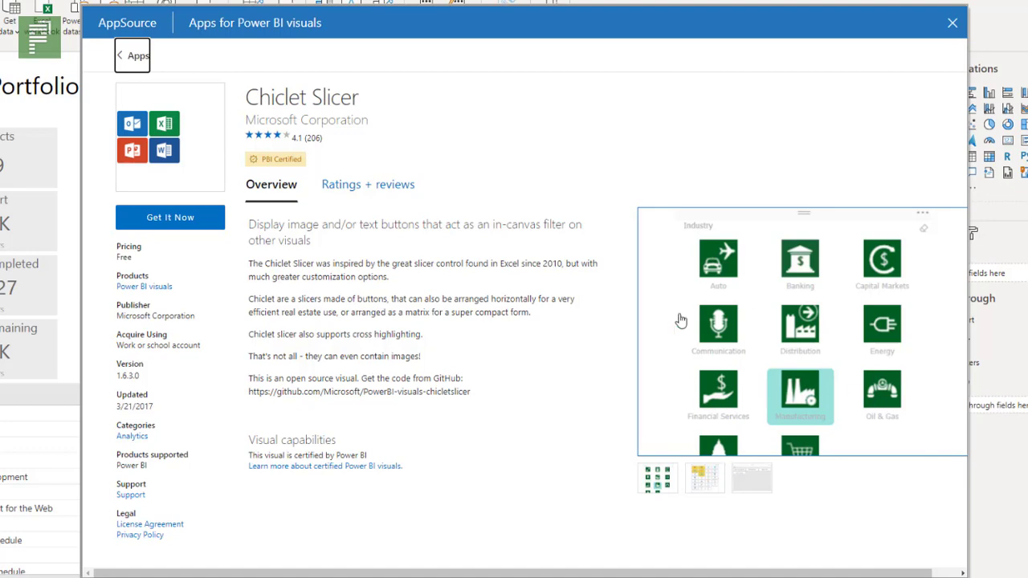
left_click(178, 221)
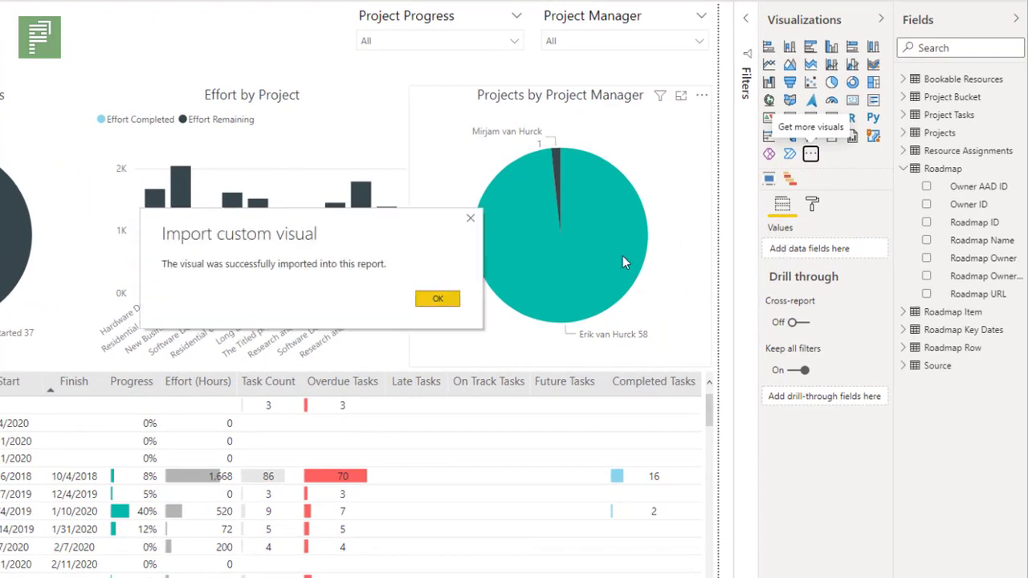
- Dismiss the import message and pin Chiclet Slicer to the Visualizations pane
left_click(451, 300)
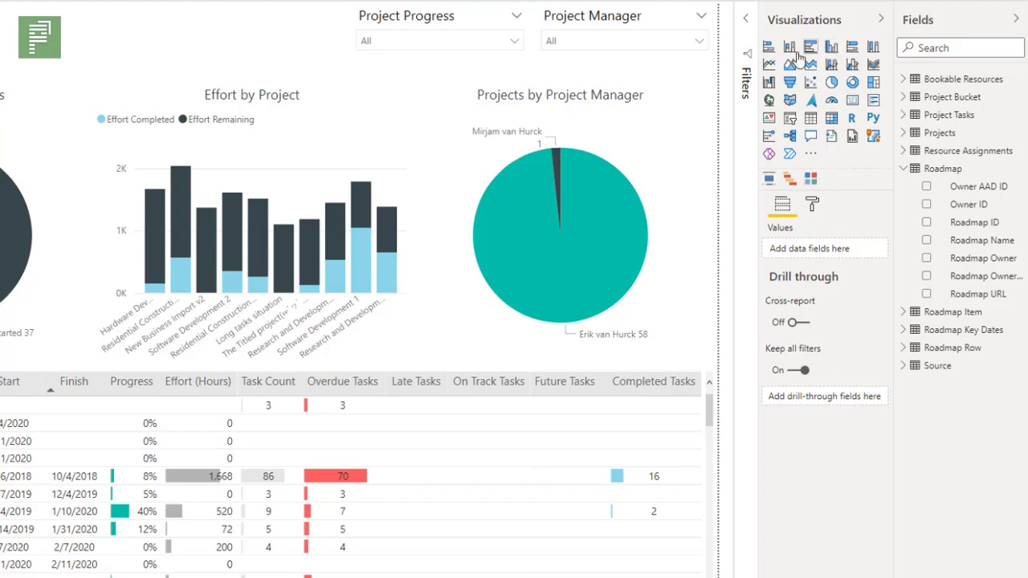
right_click(814, 181)
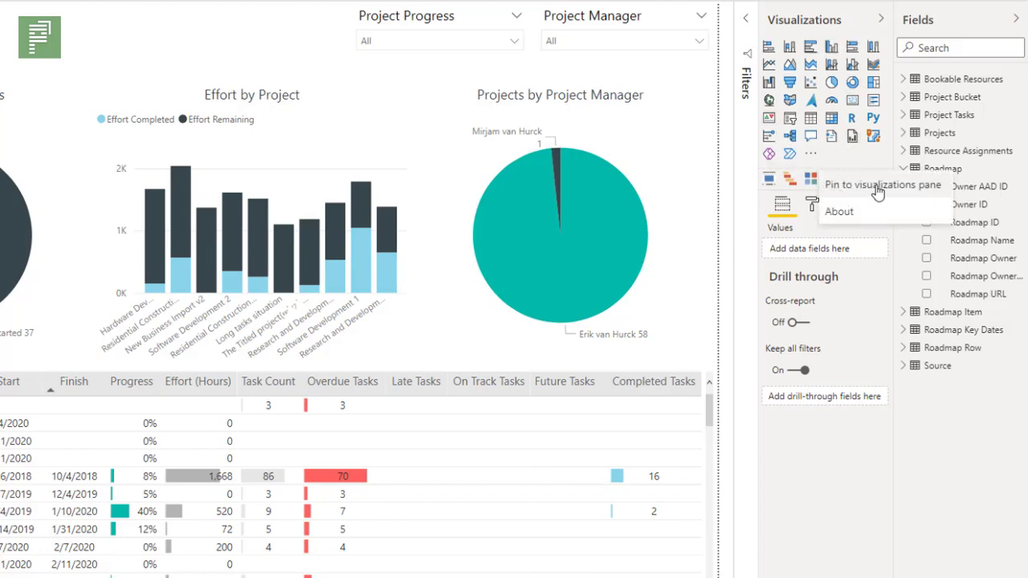
left_click(878, 190)
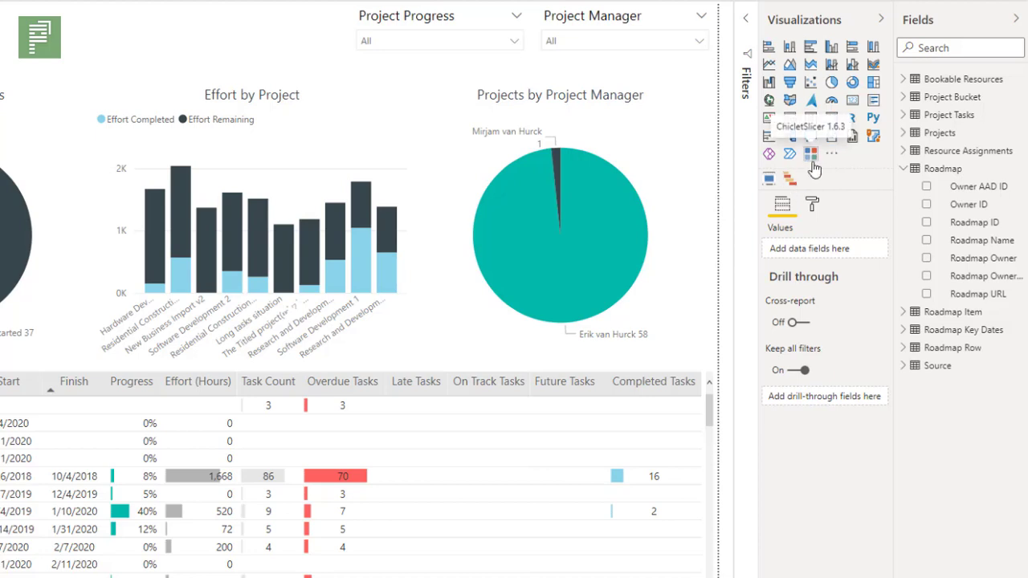
- Unpin ChicletSlicer from the Visualizations pane and confirm the removal
right_click(811, 154)
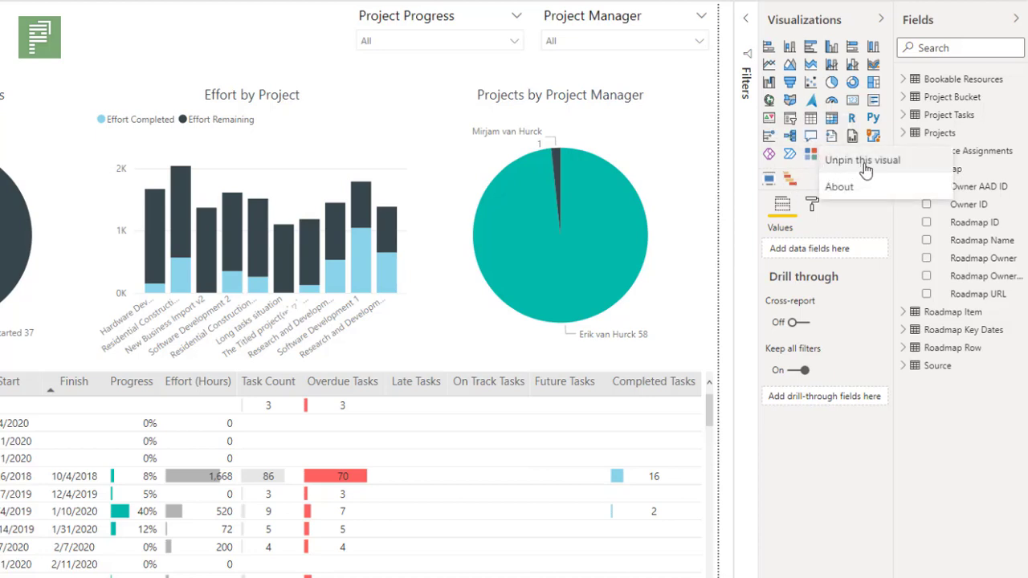
left_click(865, 162)
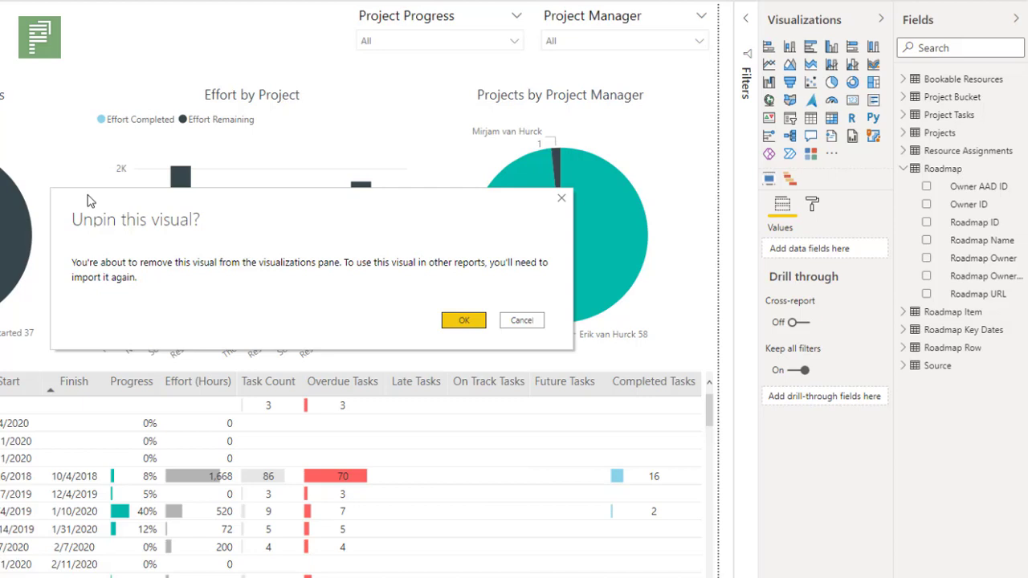
left_click(461, 322)
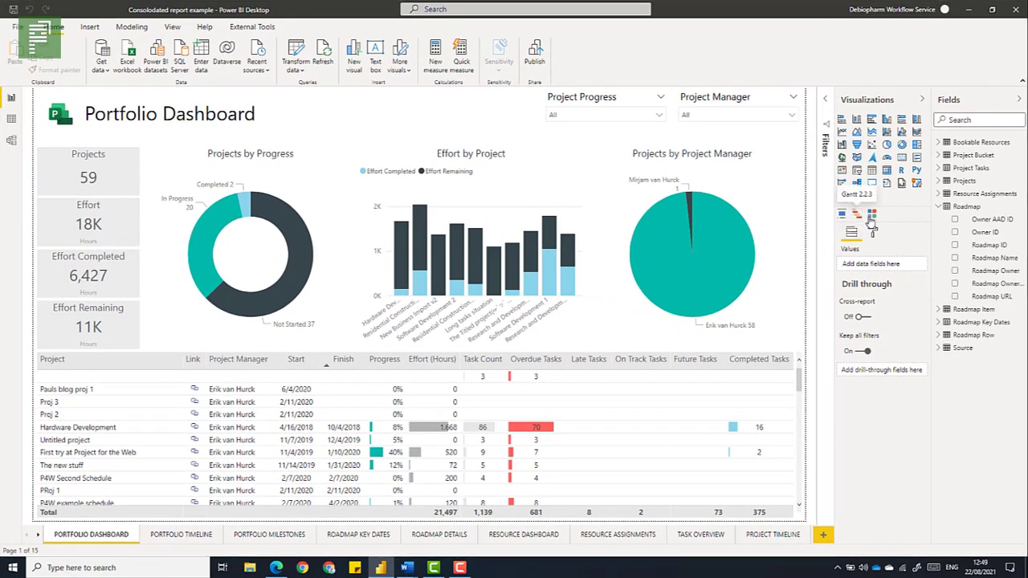
- Pin ChicletSlicer back to the Visualizations pane and start a new blank report from File
right_click(872, 220)
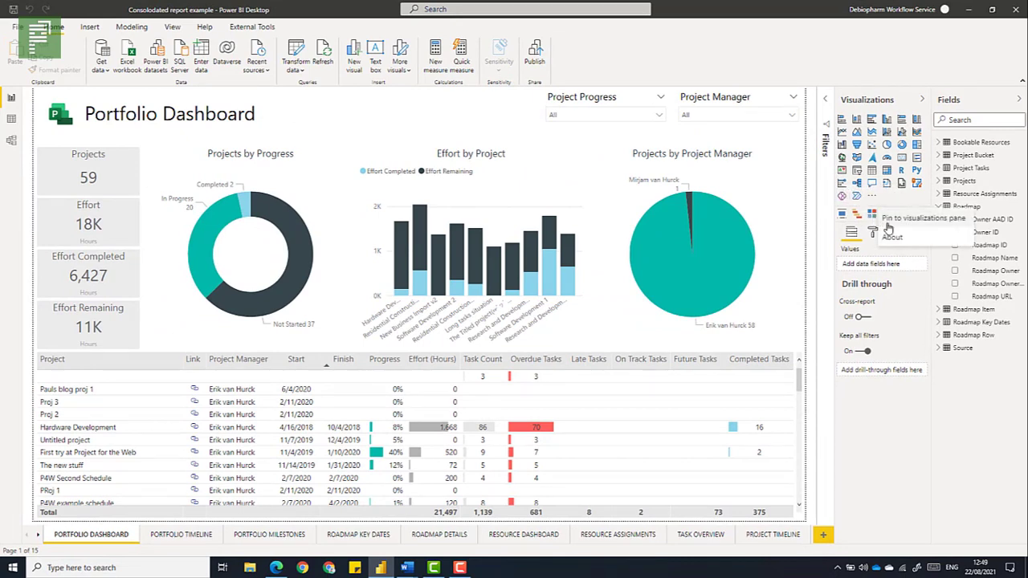
left_click(889, 225)
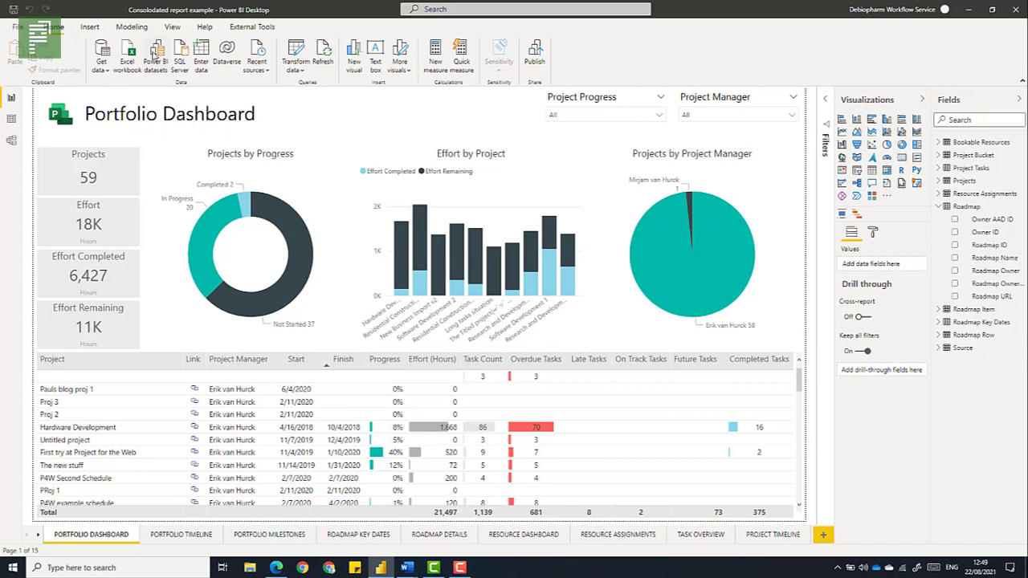
left_click(16, 26)
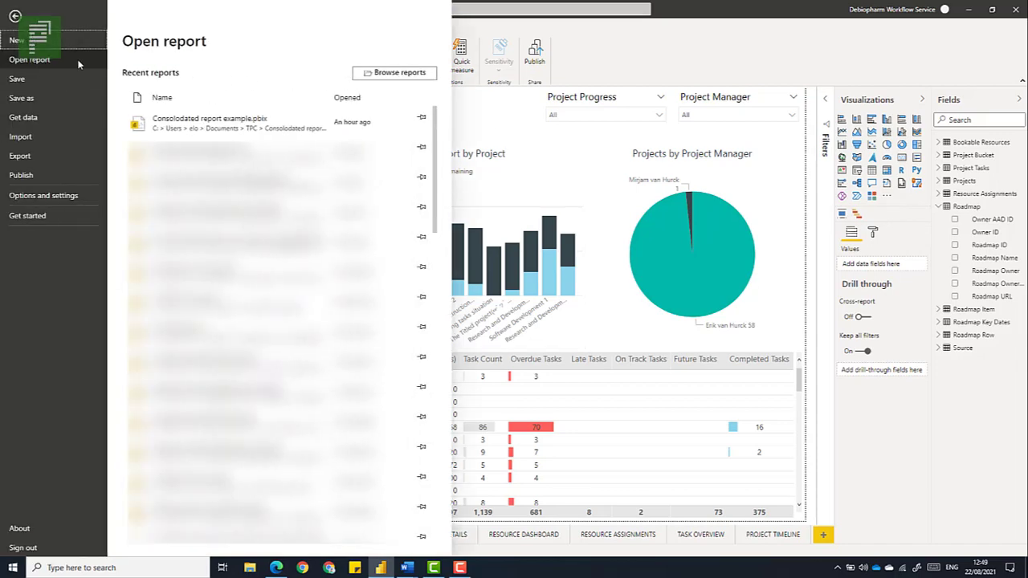
left_click(14, 16)
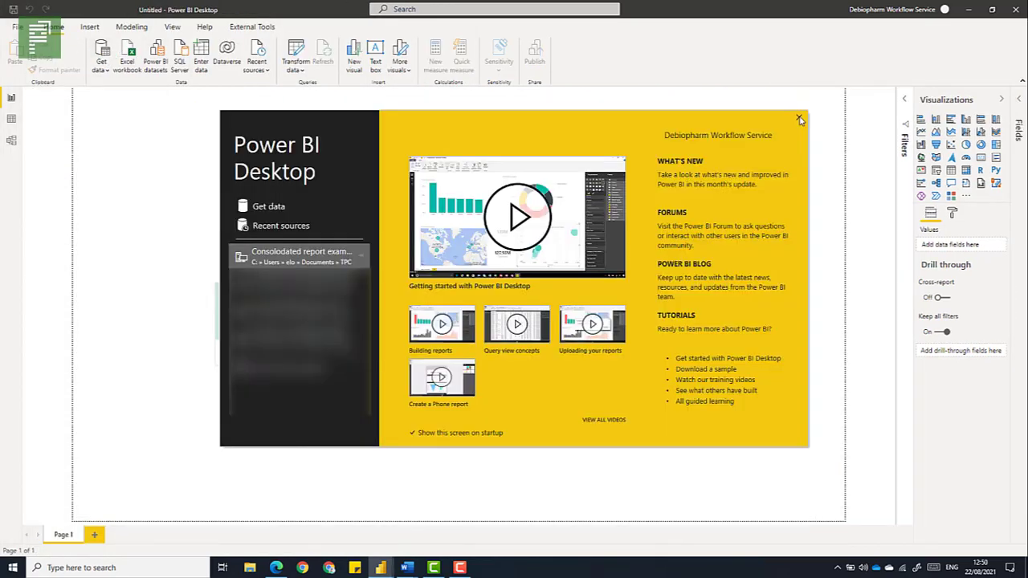
- Dismiss the new report's welcome screen to reveal the pinned ChicletSlicer in Visualizations
left_click(800, 118)
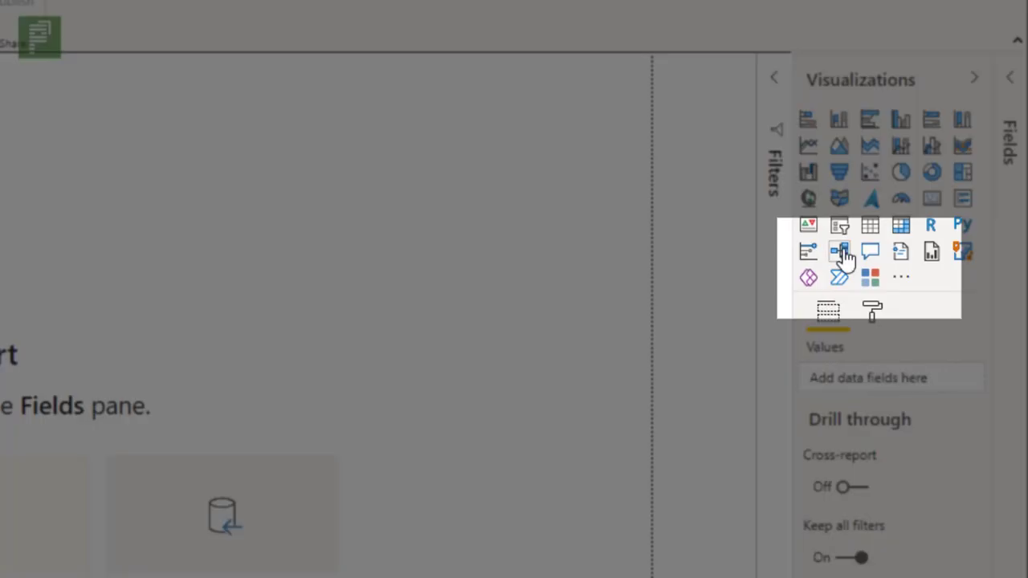